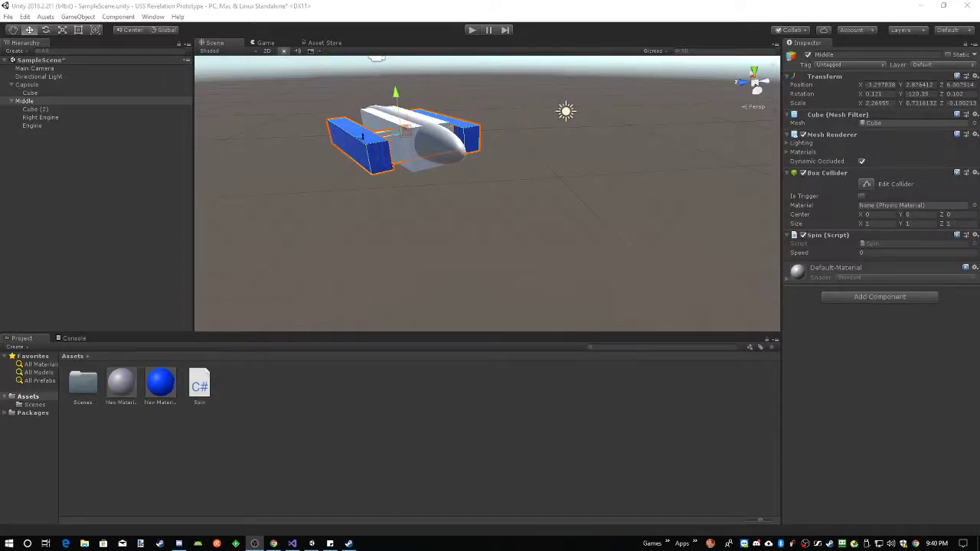
mouse_move(445, 202)
left_mouse_down("alt")
mouse_move(412, 192)
mouse_move(490, 204)
mouse_move(441, 192)
left_mouse_up("alt")
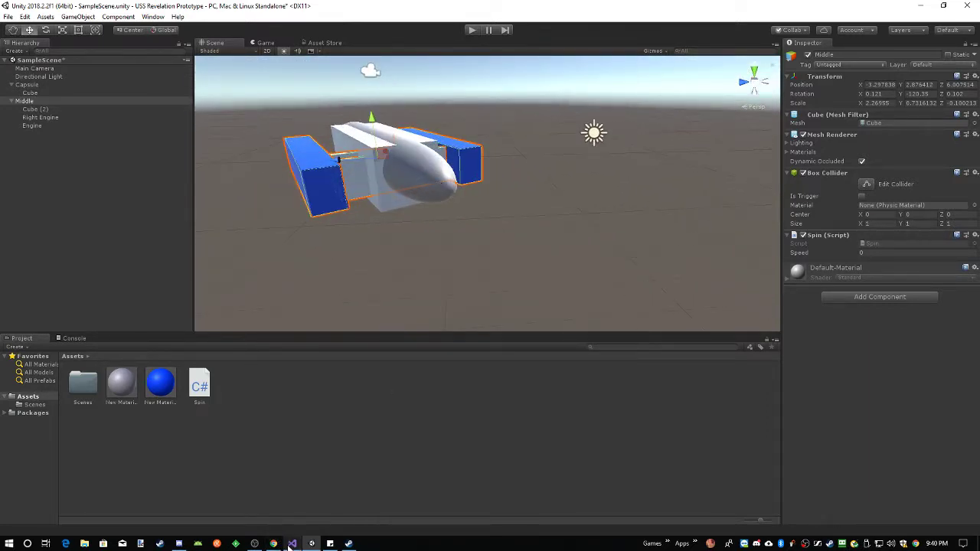
left_click_drag(376, 258, 85, 268, "alt")
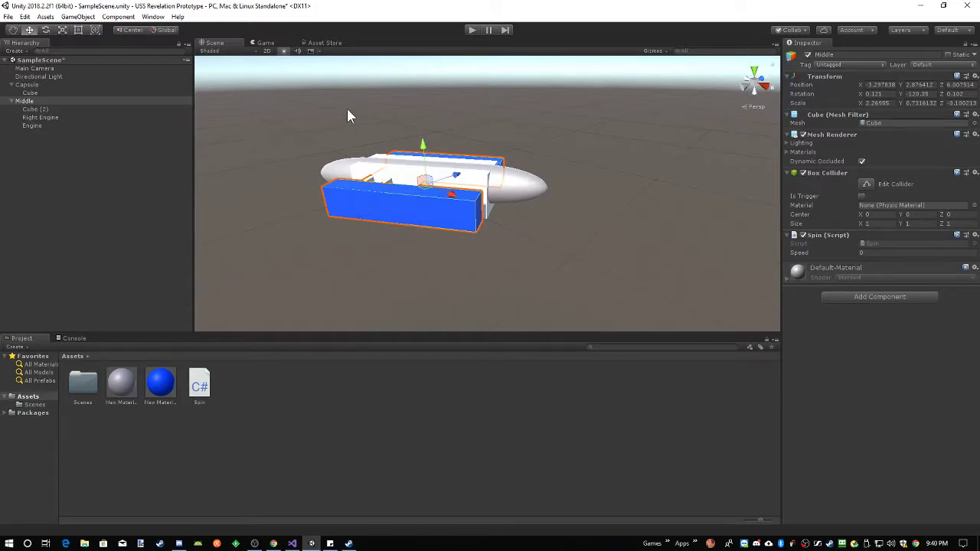
left_click_drag(323, 285, 566, 277, "alt")
scroll(567, 278, "up", 3, "alt")
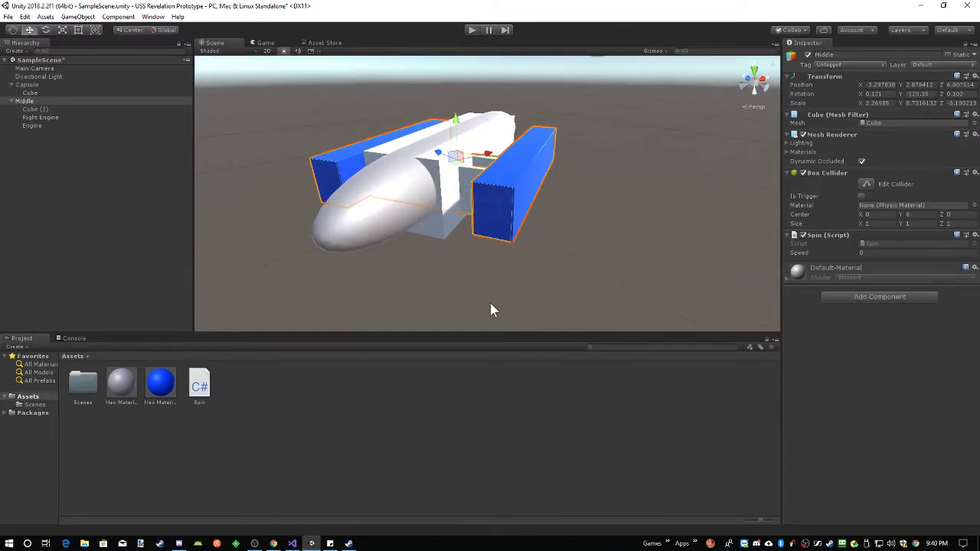
Switch to Visual Studio, set the Time.deltaTime multiplier in the transform.Rotate line of Spin.cs to 10, and save the script.
left_click(292, 545)
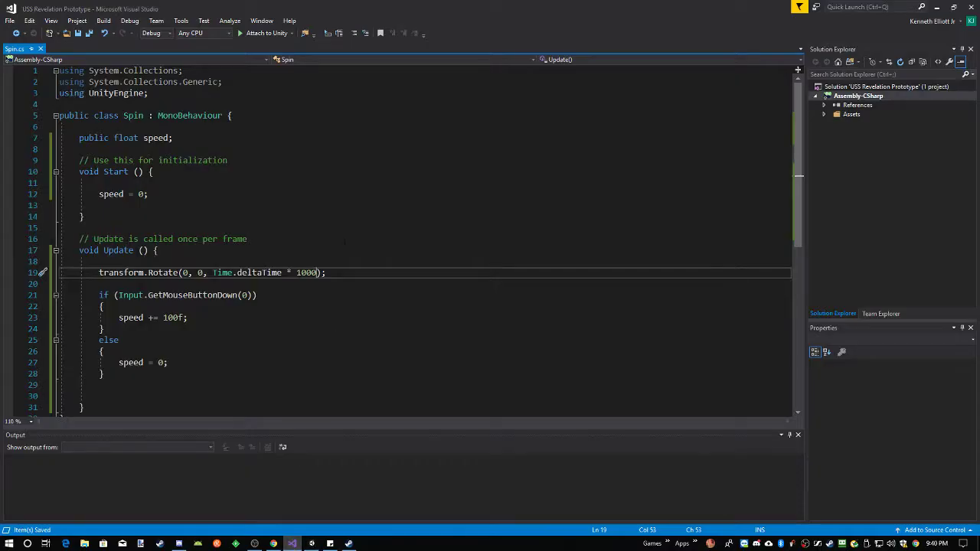
left_click_drag(296, 273, 307, 273)
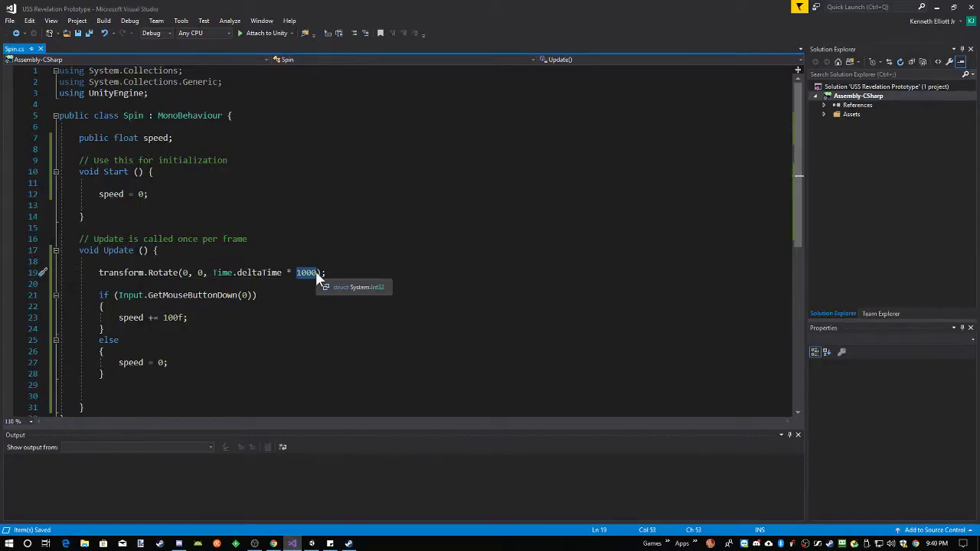
type("10")
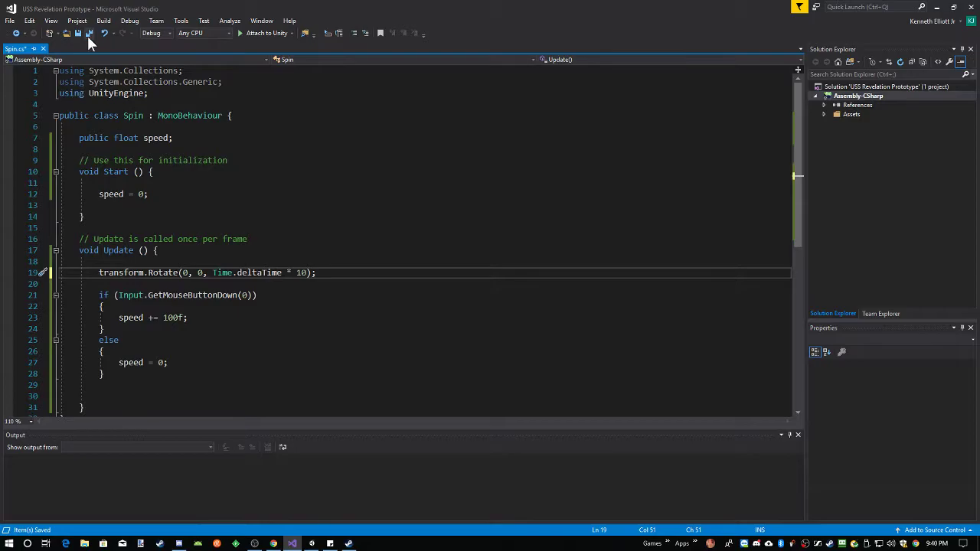
Switch to Unity and play the scene briefly to check the spin speed of the ship's engines.
left_click(311, 544)
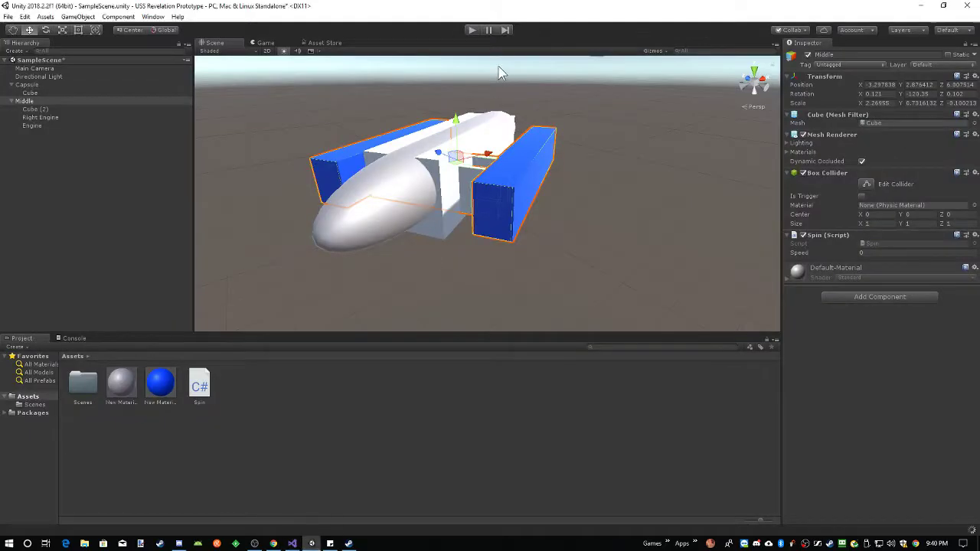
left_click(473, 31)
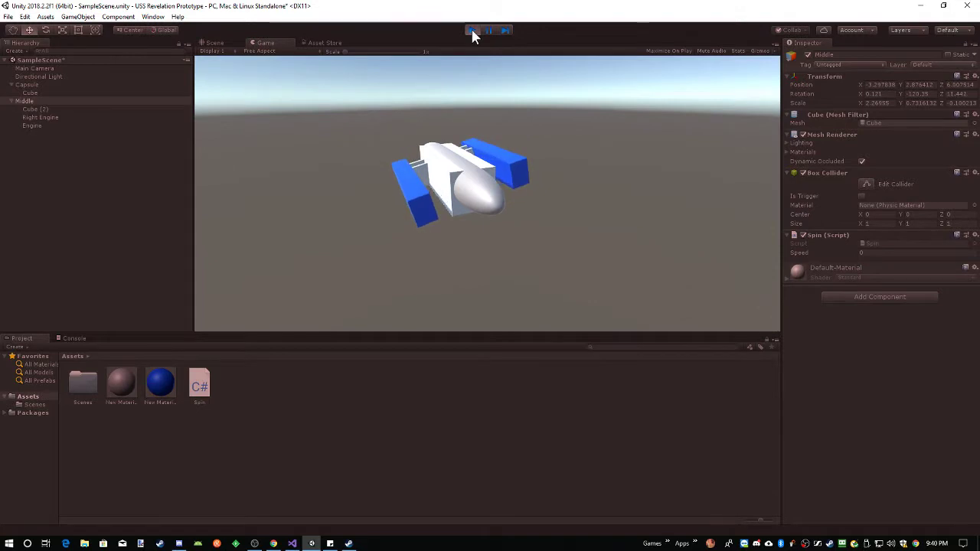
left_click(473, 31)
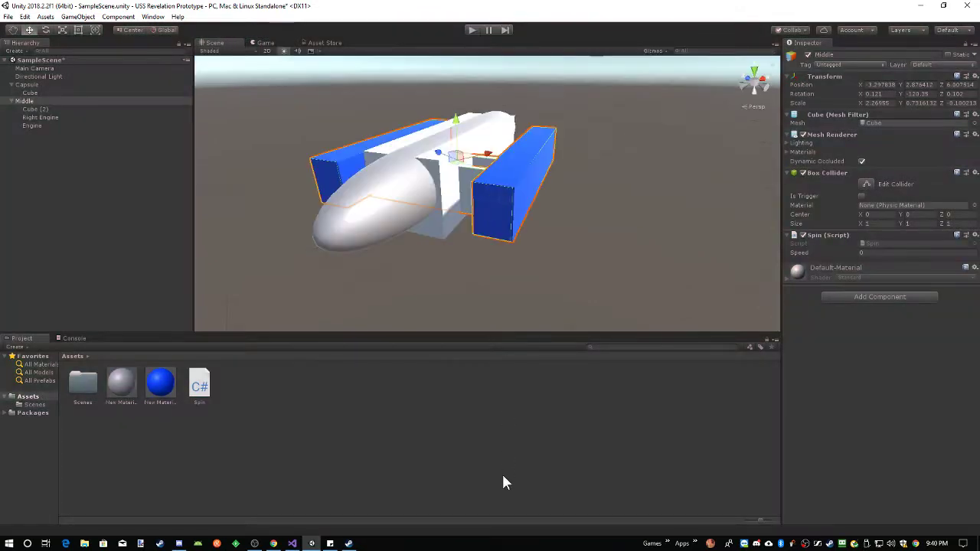
In Visual Studio, set the Time.deltaTime multiplier in Spin.cs to 100, save, and test the spin by playing the scene in Unity.
left_click(292, 544)
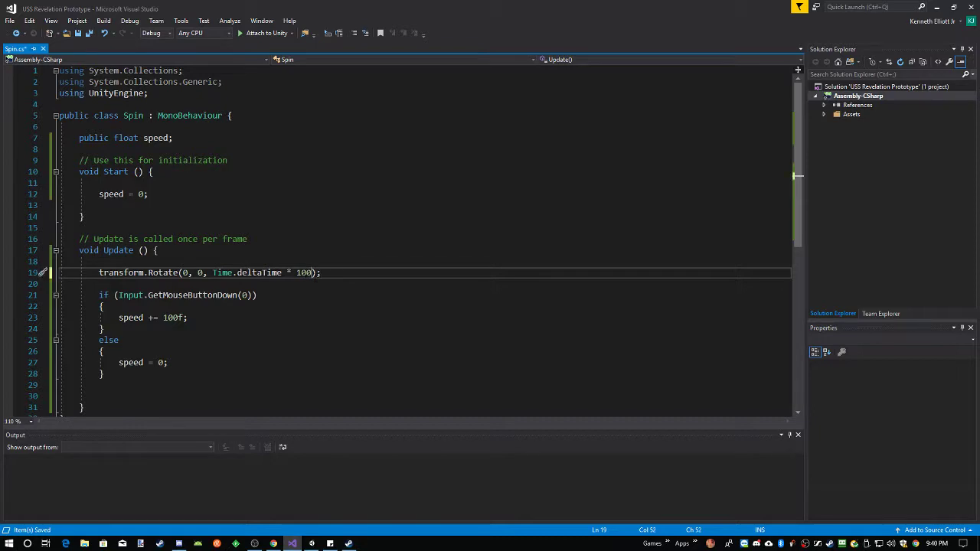
left_click(315, 544)
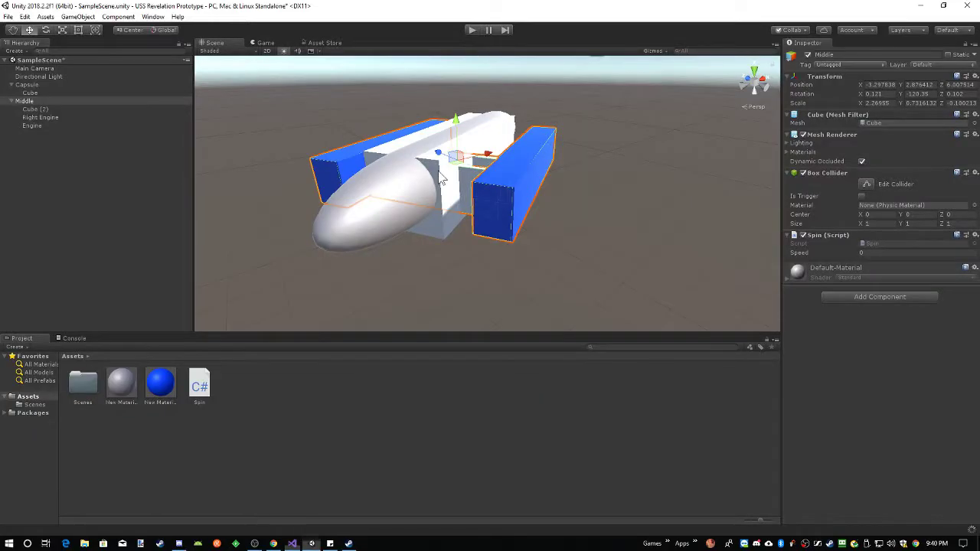
left_click(474, 31)
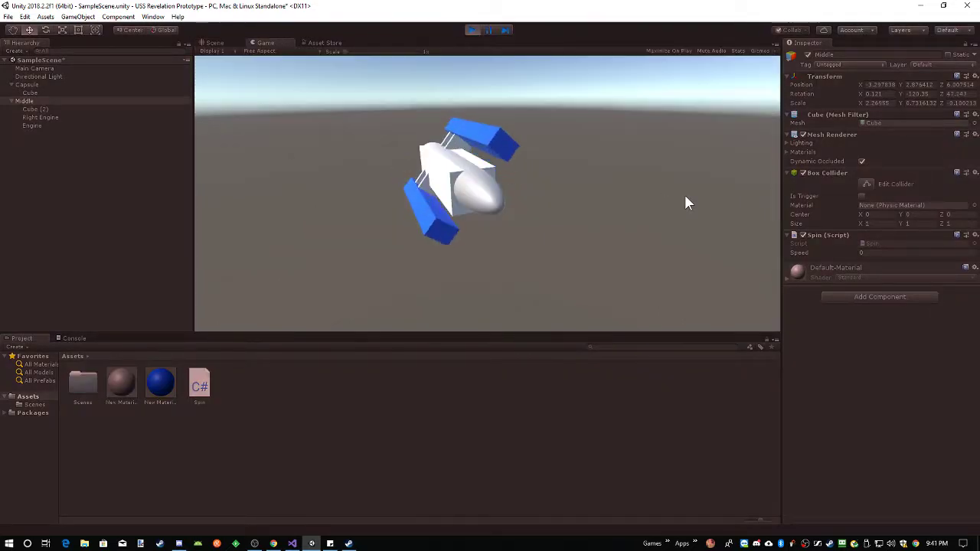
left_click(472, 31)
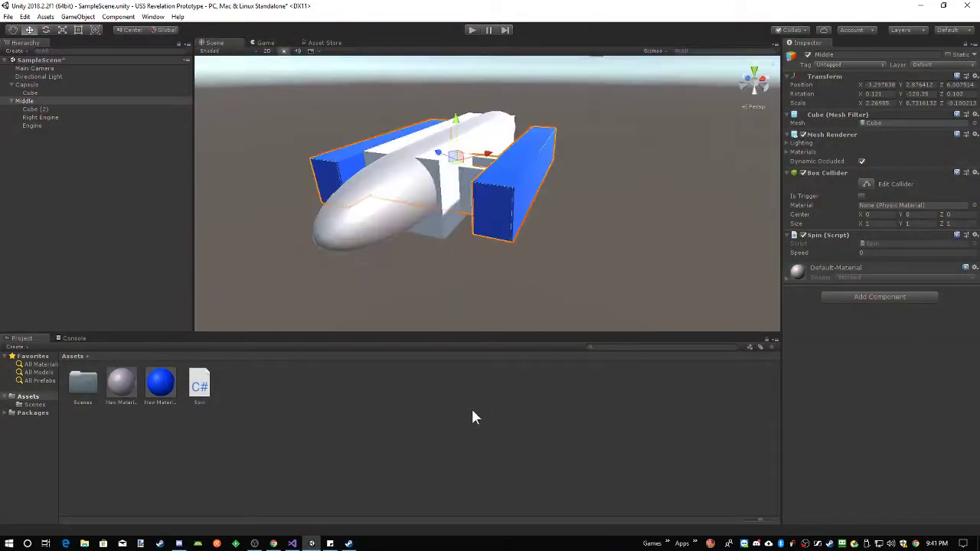
Raise the Time.deltaTime multiplier in Spin.cs to 1000 in Visual Studio, save, and start playing the scene in Unity.
left_click(293, 543)
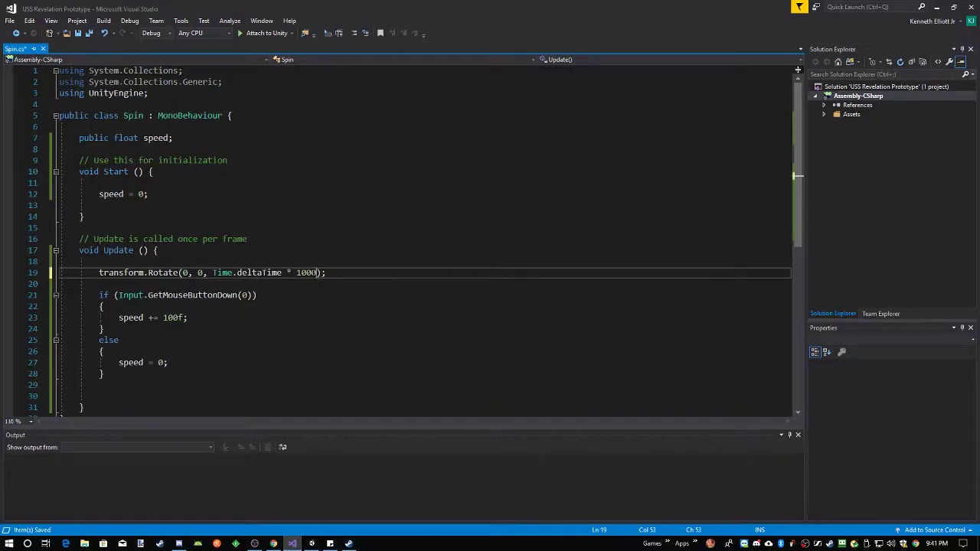
left_click(312, 543)
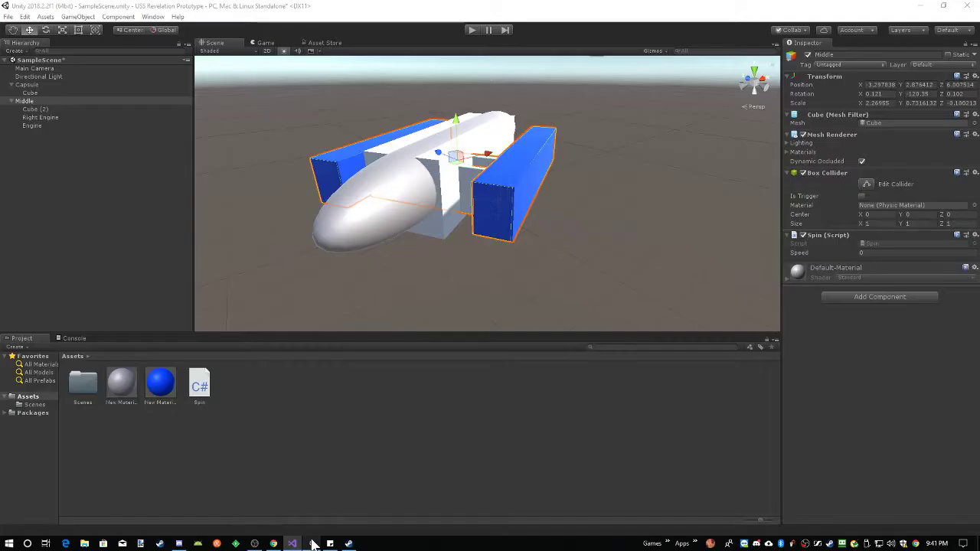
left_click(472, 30)
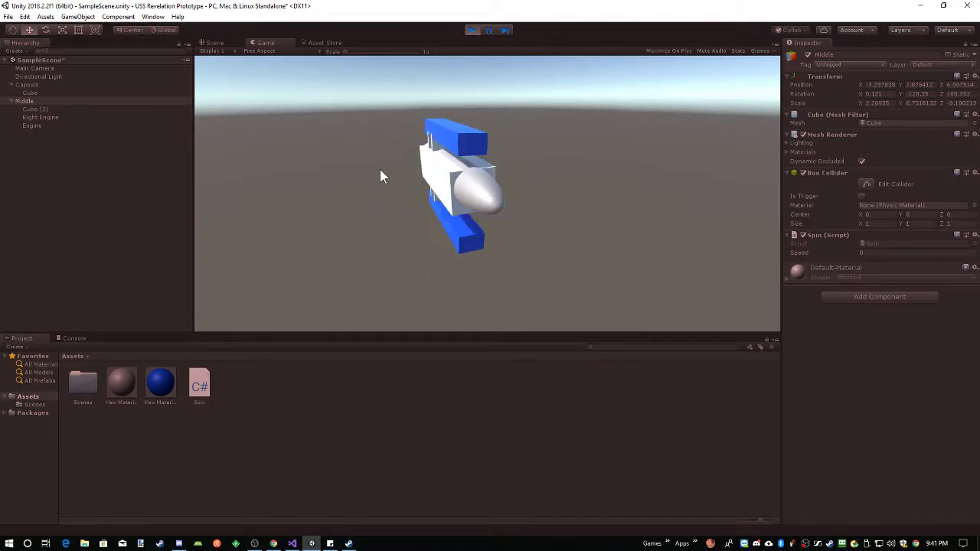
Examine the spinning engines from several angles in the Scene view, and stop playing the scene.
left_click(214, 43)
right_click_drag(354, 171, 694, 204)
scroll(529, 179, "down", 3)
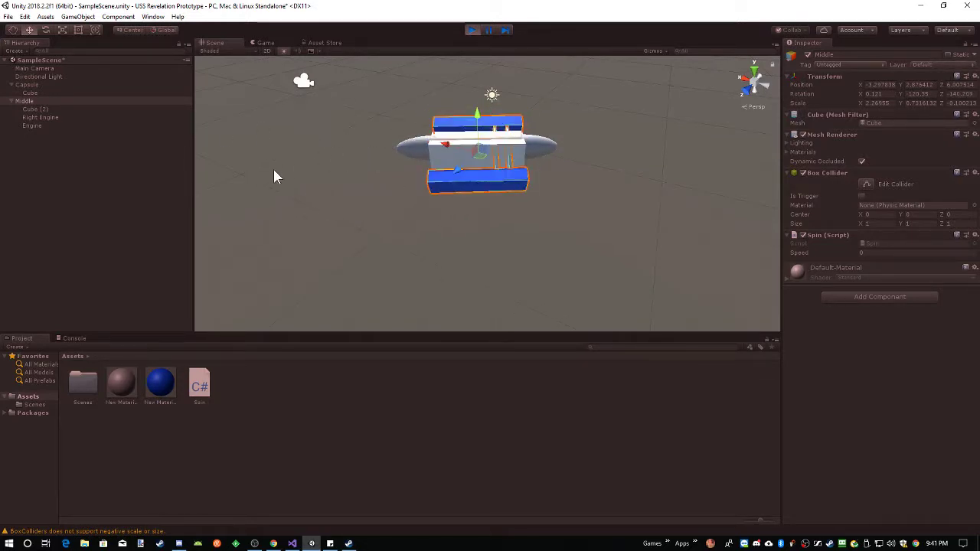
right_click_drag(516, 158, 429, 188)
left_click_drag(429, 187, 363, 157, "alt")
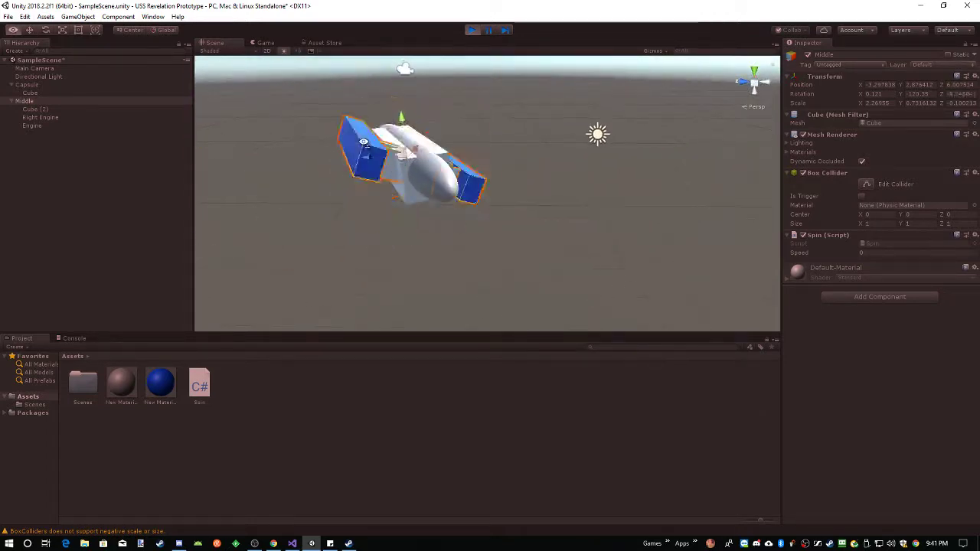
left_click(471, 30)
In Visual Studio, set the rotation multiplier in Spin.cs to 10000, save, and play the scene in Unity.
left_click(292, 544)
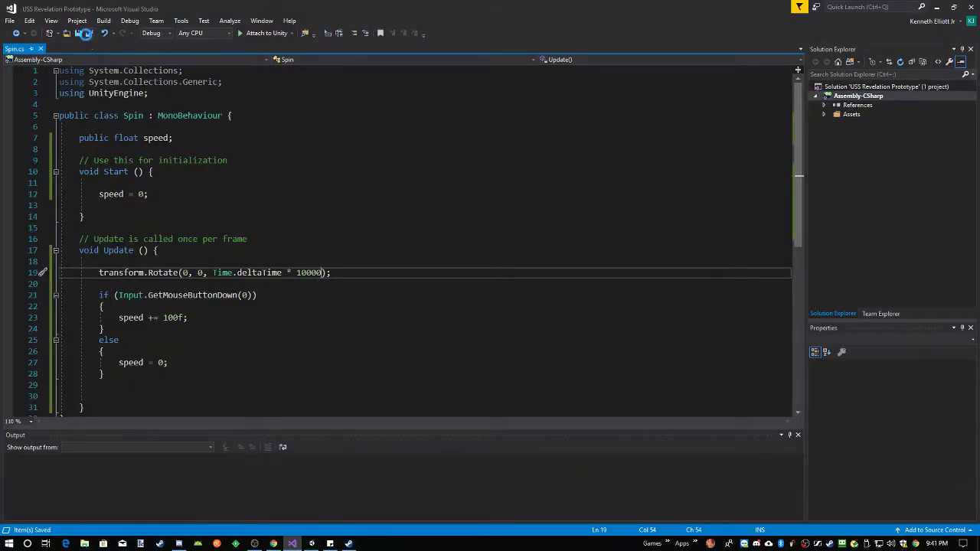
left_click(311, 543)
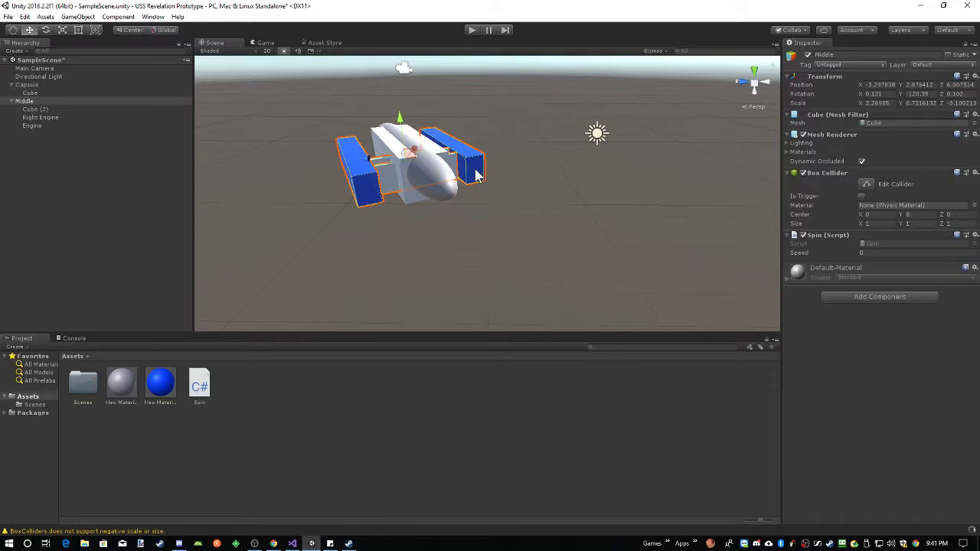
left_click(471, 30)
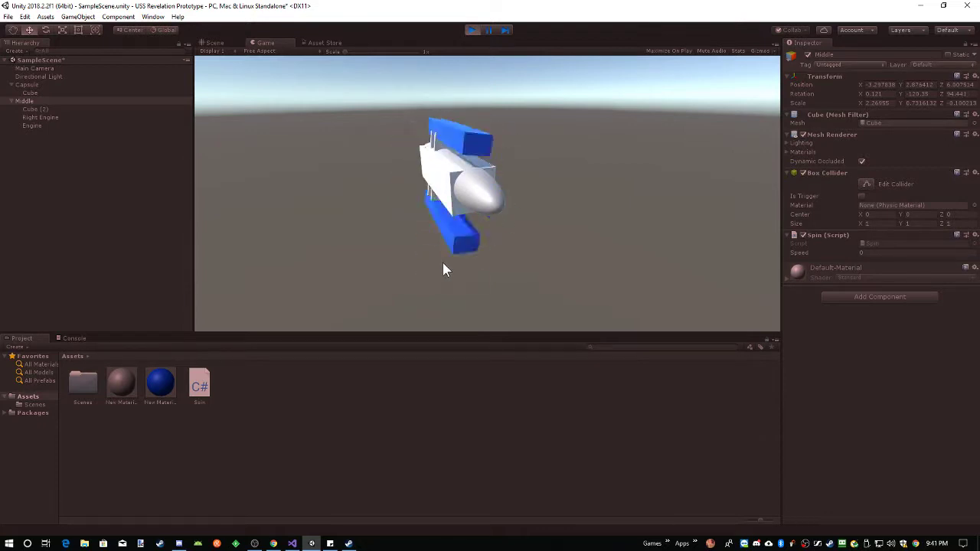
Inspect the running ship in the Scene view, selecting Engine and Main Camera and looking at the ship from the side.
left_click(219, 42)
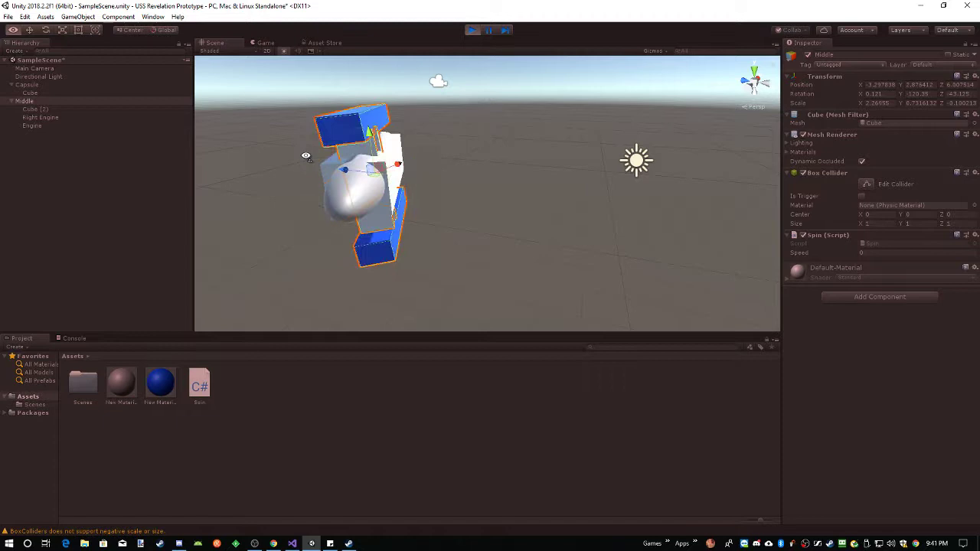
key("alt")
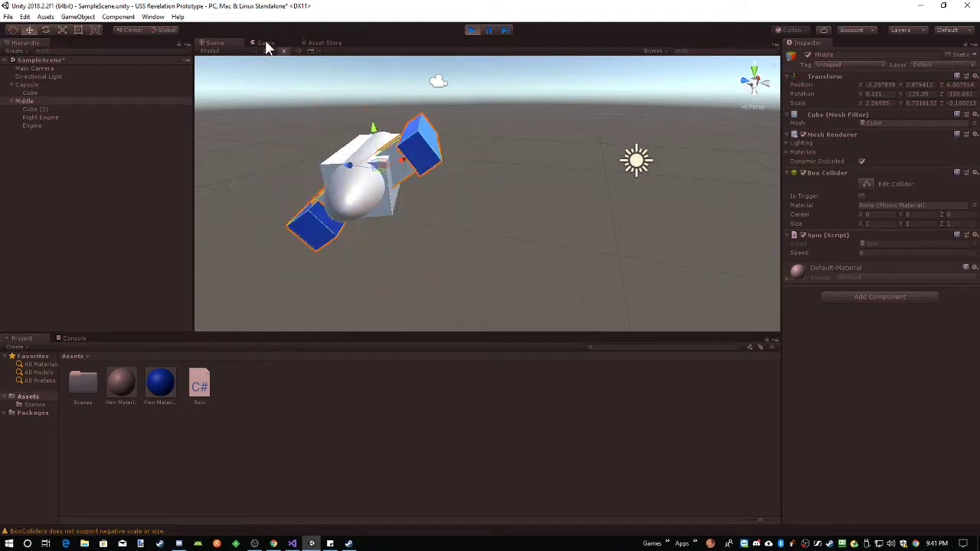
left_click(39, 126)
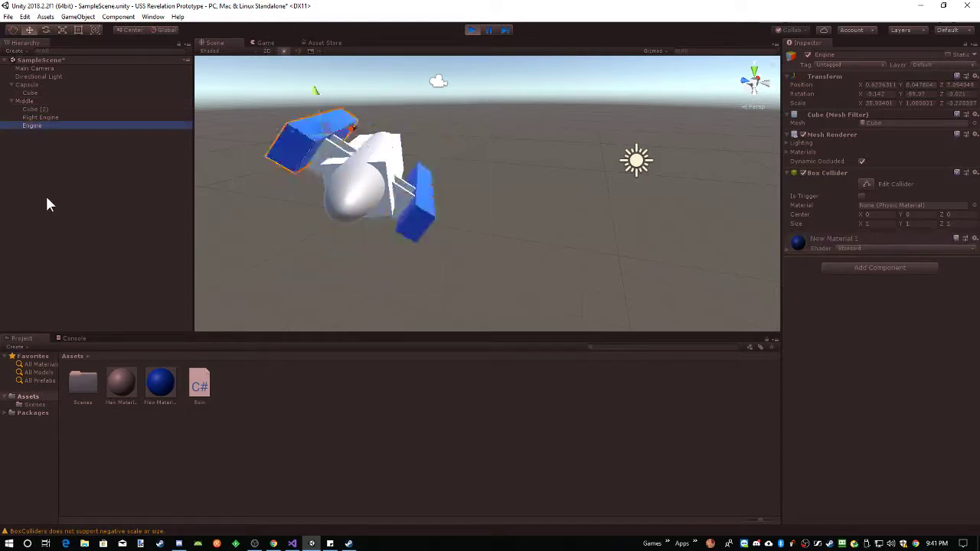
left_click(34, 69)
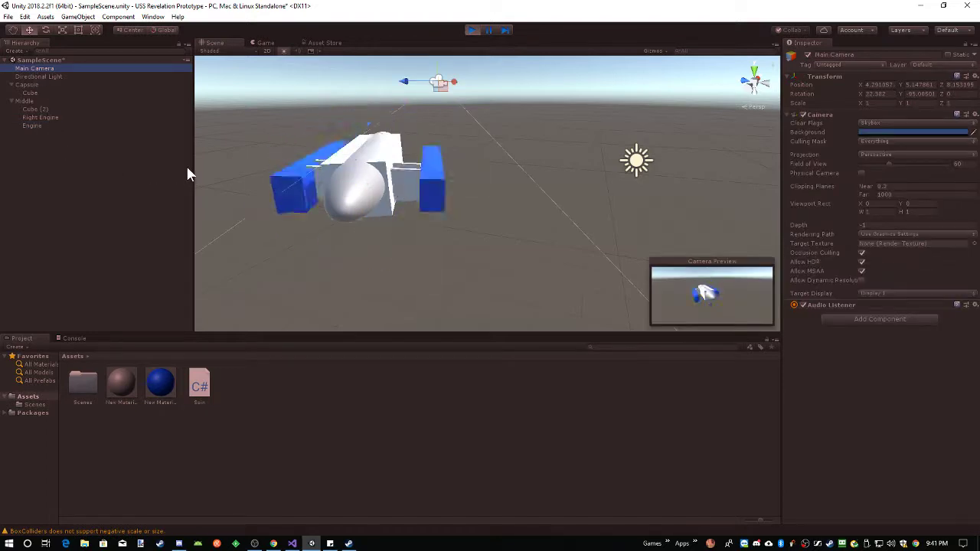
key("alt")
scroll(319, 177, "up", 3, "alt")
left_click_drag(318, 177, 657, 165, "alt")
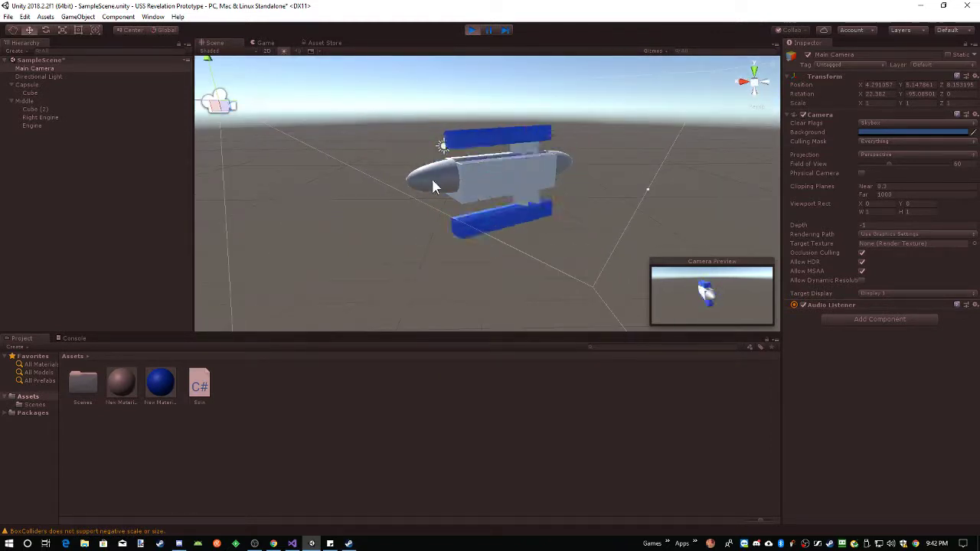
Try moving the Capsule hull forward along the X axis, away from the engines, and undo the move.
left_click(23, 85)
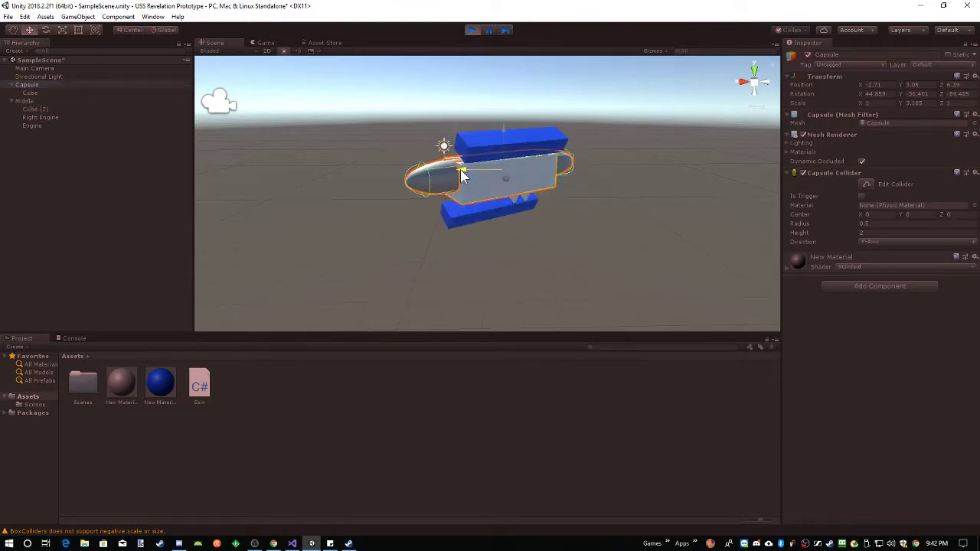
left_click_drag(558, 195, 328, 195)
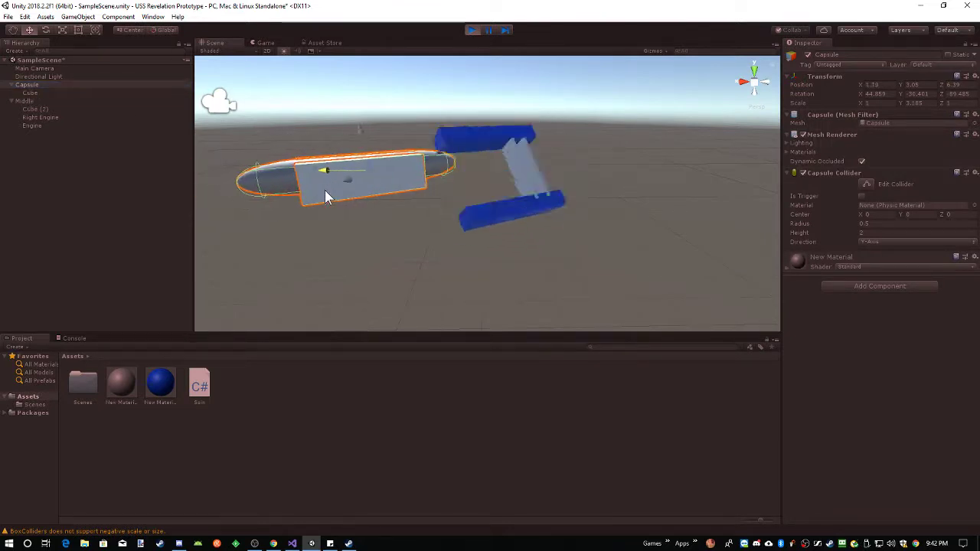
left_click(26, 18)
left_click(31, 29)
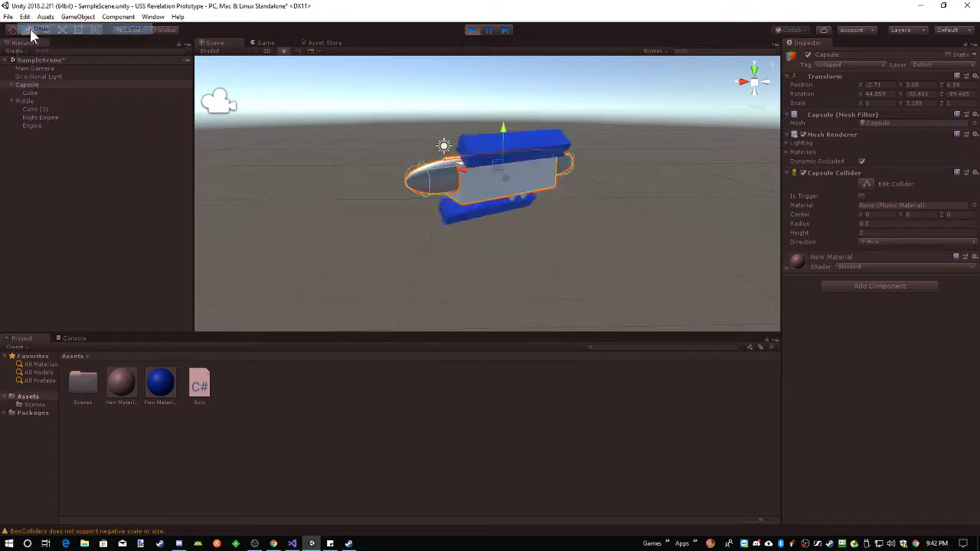
Select all the ship parts from Capsule to Engine and move them together along the X axis.
left_click(29, 94)
left_click_drag(30, 99, 215, 135)
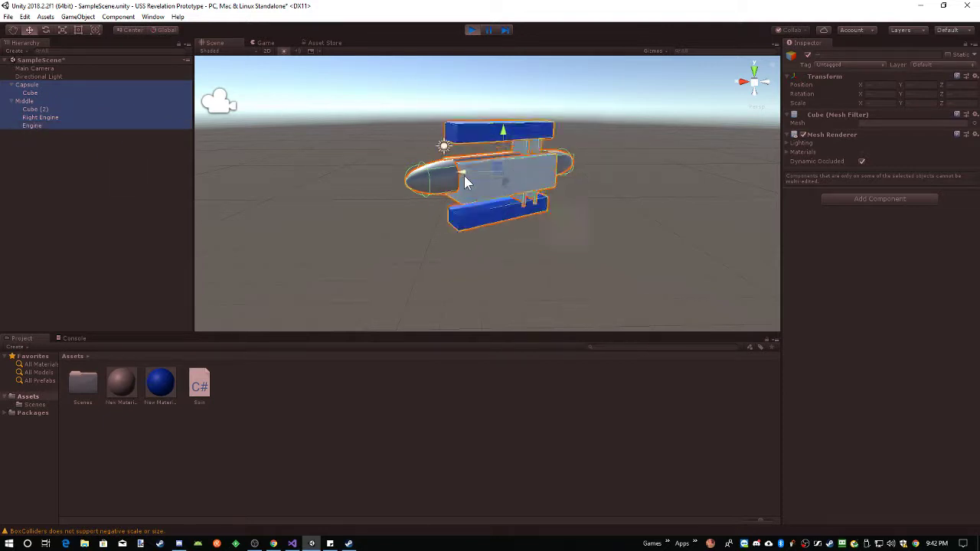
left_click_drag(464, 178, 324, 183)
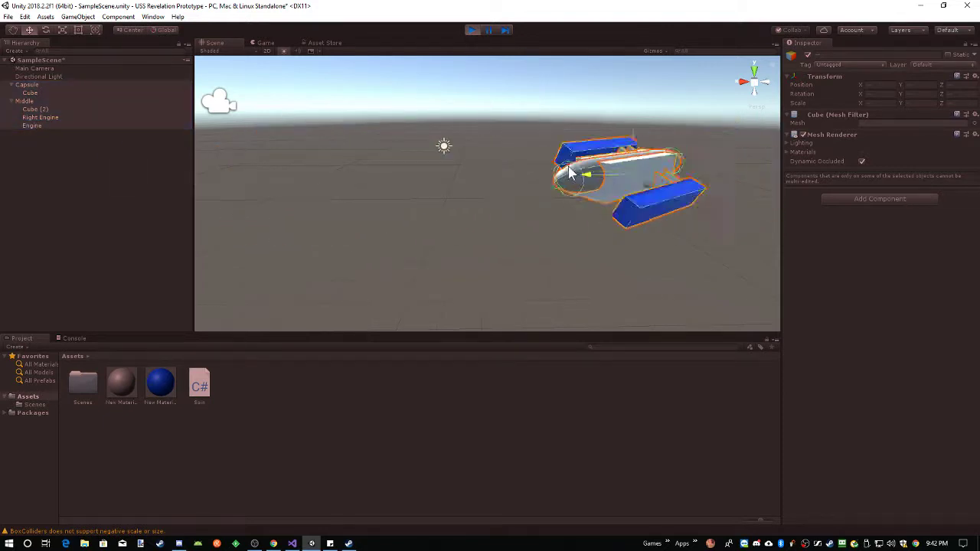
Move the whole selected ship back and forth through the scene while its engines spin.
right_click_drag(523, 221, 385, 253)
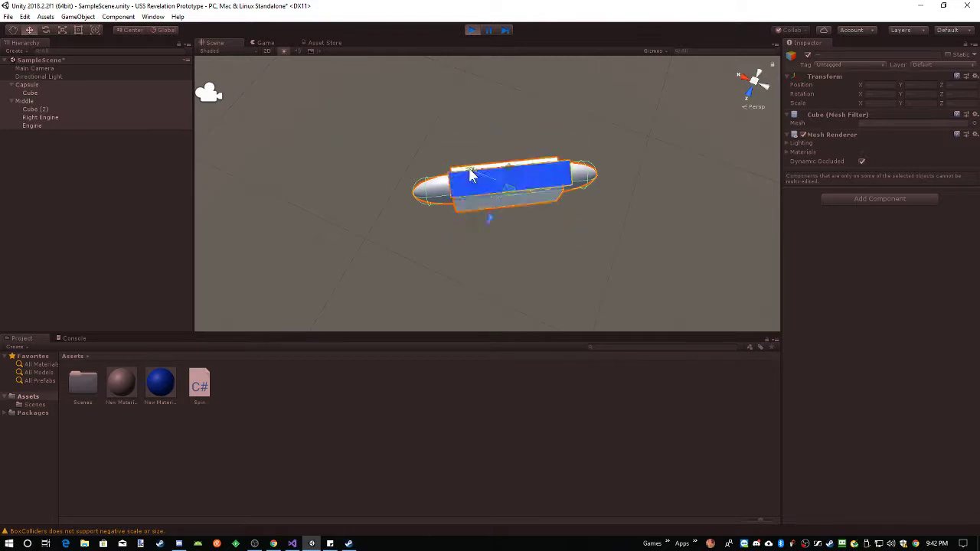
left_click_drag(505, 192, 288, 145)
right_click_drag(460, 264, 663, 145)
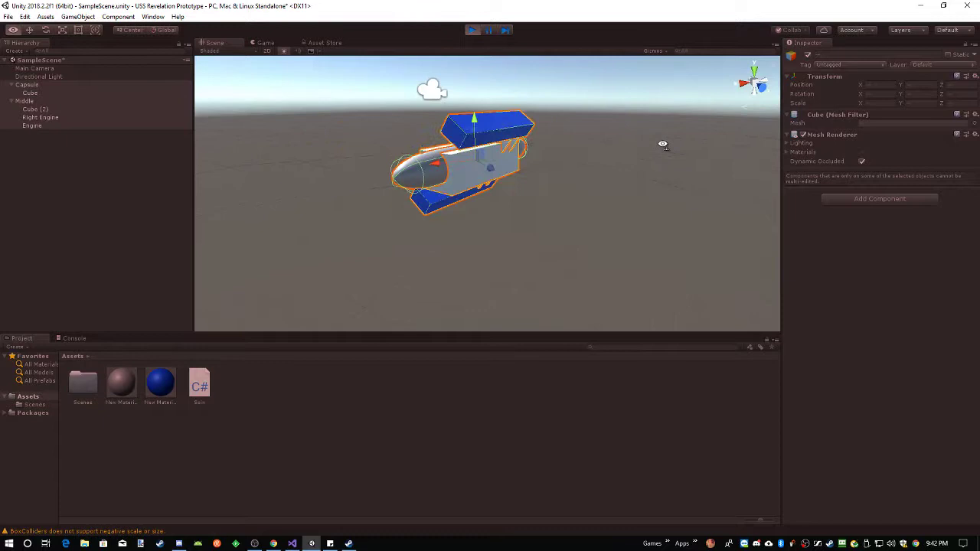
left_click_drag(469, 163, 811, 117)
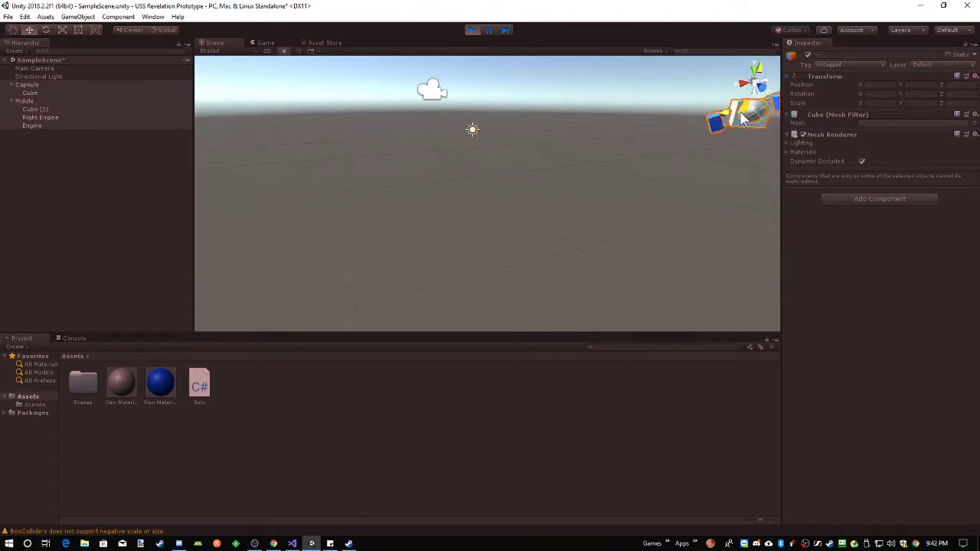
left_click_drag(743, 115, 499, 175)
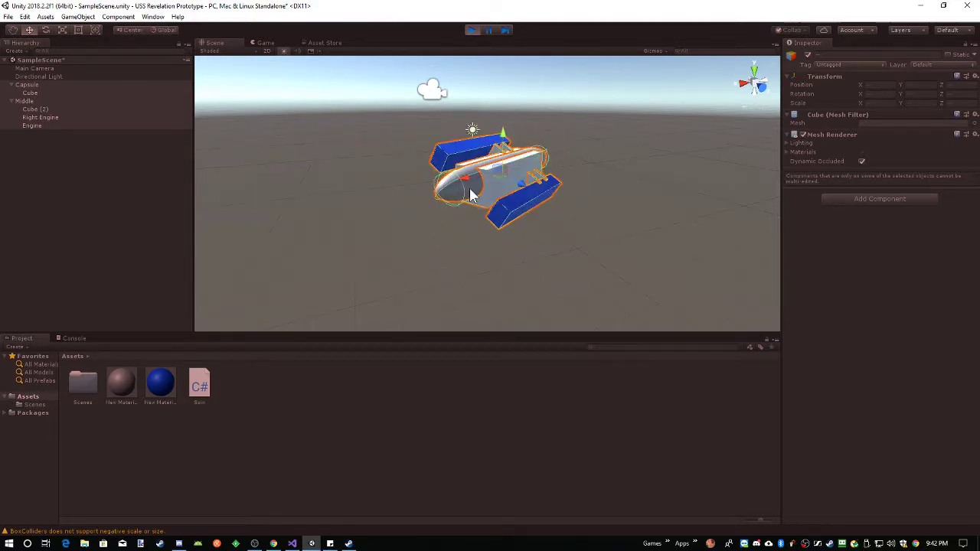
Stop play mode and move the Capsule hull forward to about X 3.88, clear of the engines.
left_click(475, 31)
right_click_drag(546, 182, 324, 236)
key("w")
key("s")
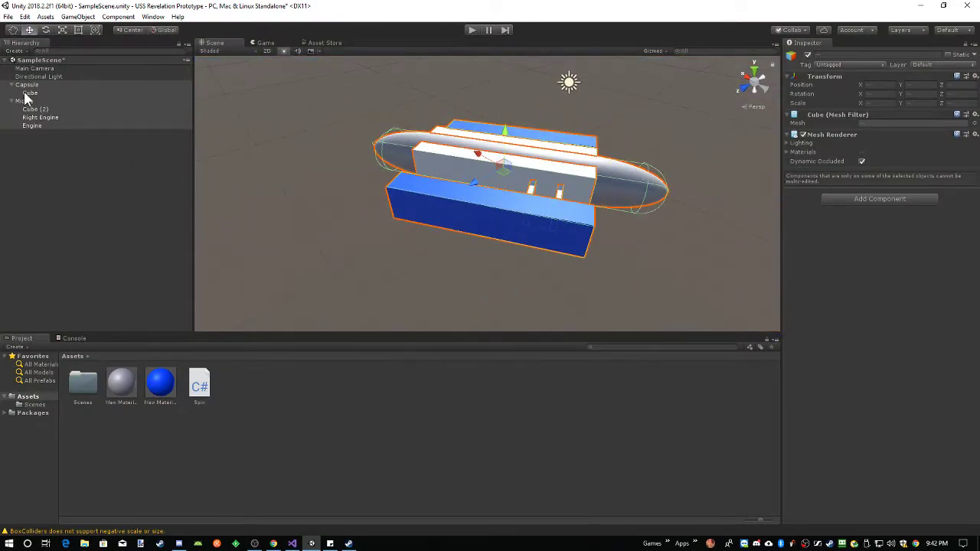
left_click(31, 84)
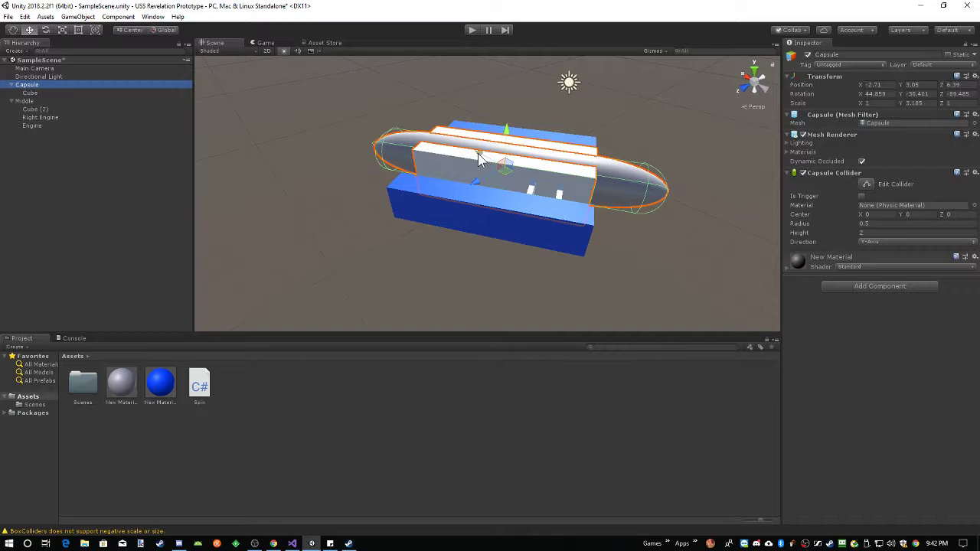
left_click_drag(478, 159, 255, 109)
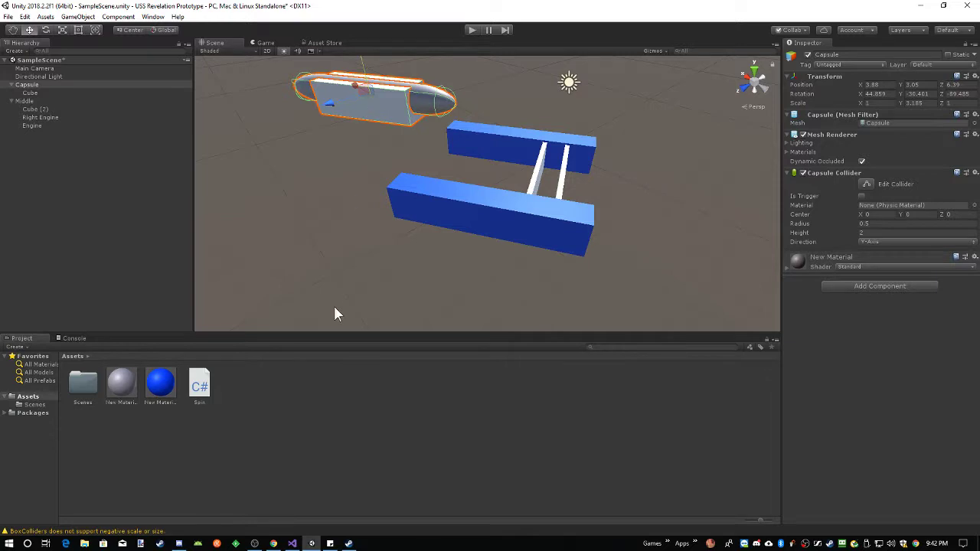
Select Middle together with Cube (2), Right Engine and Engine, and lower the engine assembly slightly along the Y axis.
left_click(25, 102)
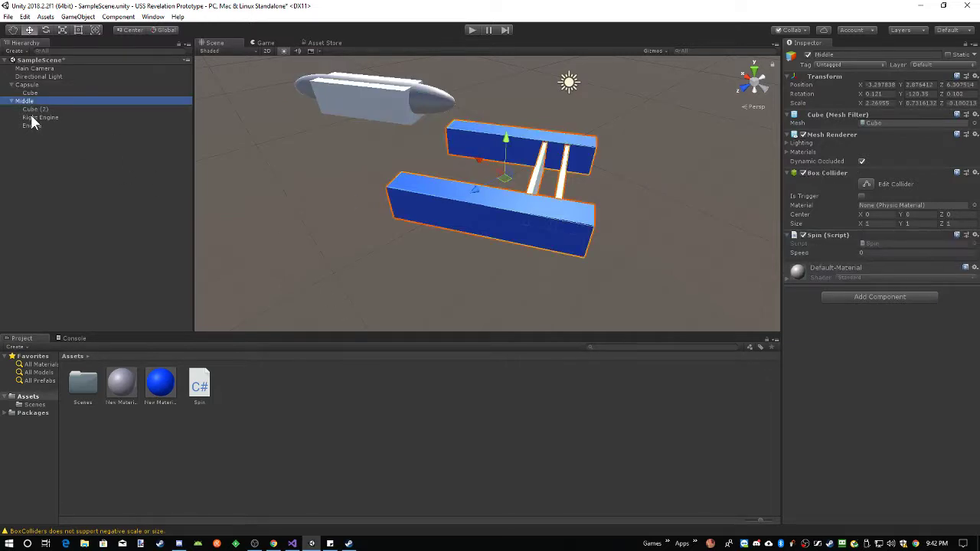
left_click(43, 124, "ctrl")
left_click(41, 118, "ctrl")
left_click(38, 109, "ctrl")
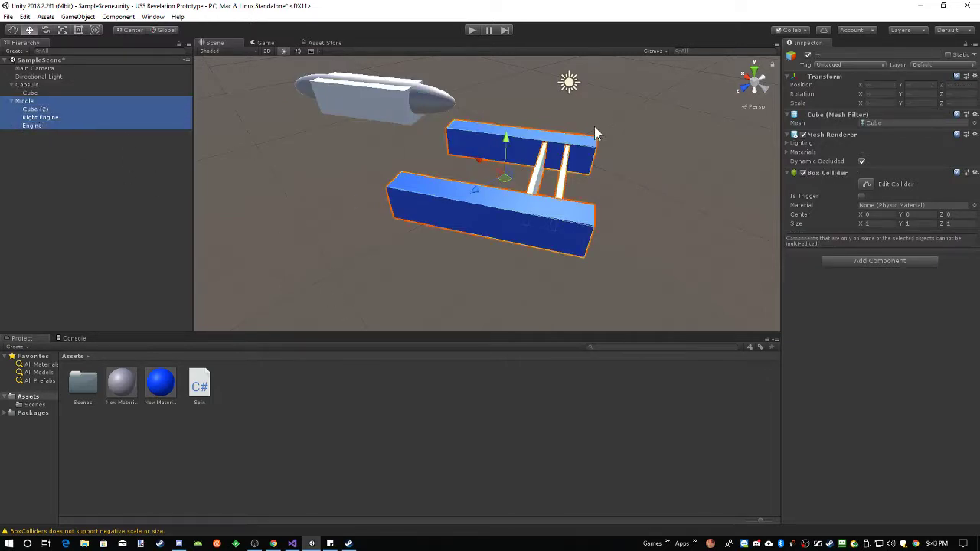
left_click_drag(506, 144, 507, 150)
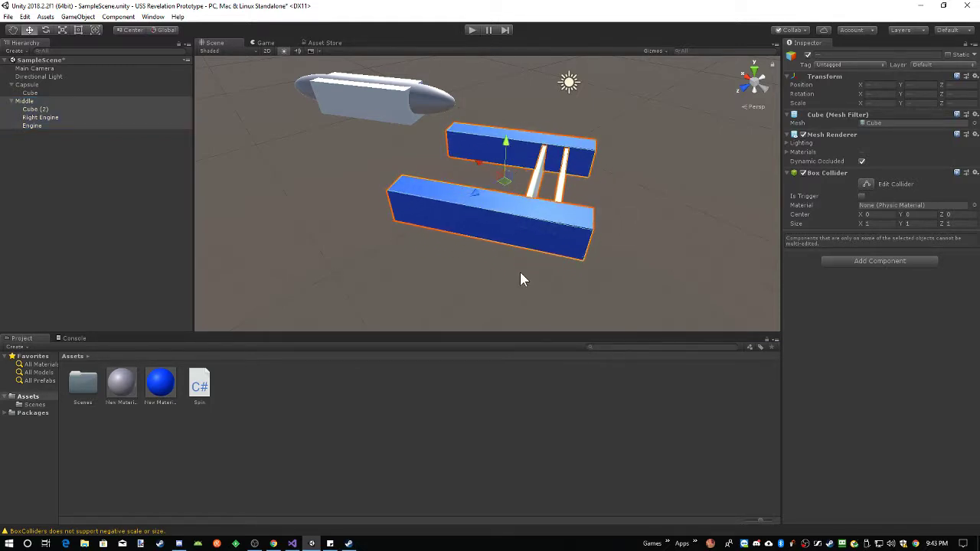
Minimise the open windows, review the First_Draw_of_Ship.jpg concept drawing in Chrome, and return to Unity.
left_click(921, 6)
left_click(936, 6)
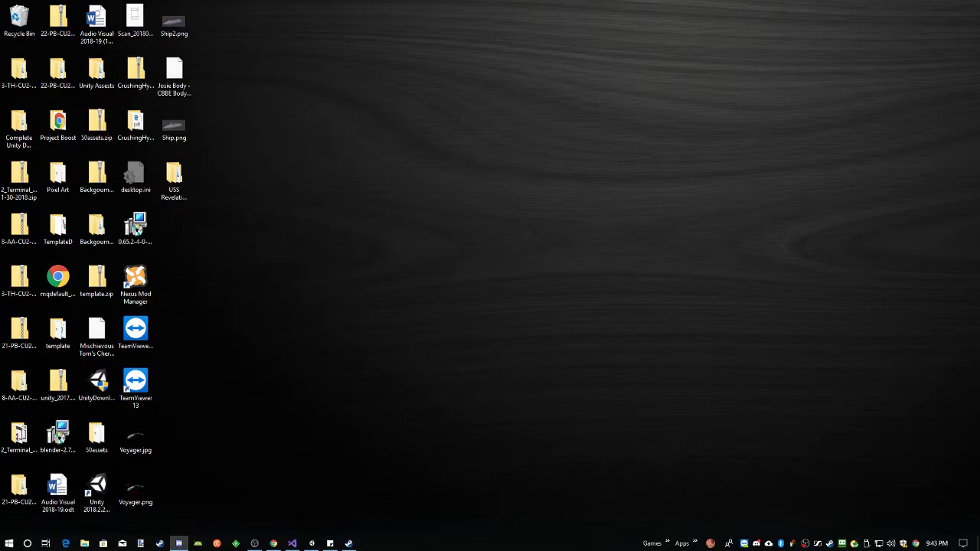
left_click(274, 544)
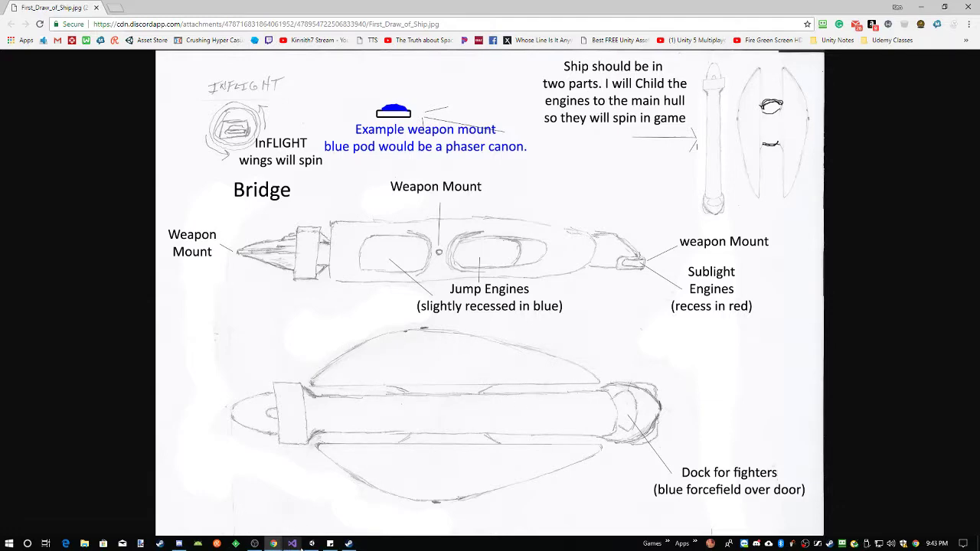
left_click(311, 544)
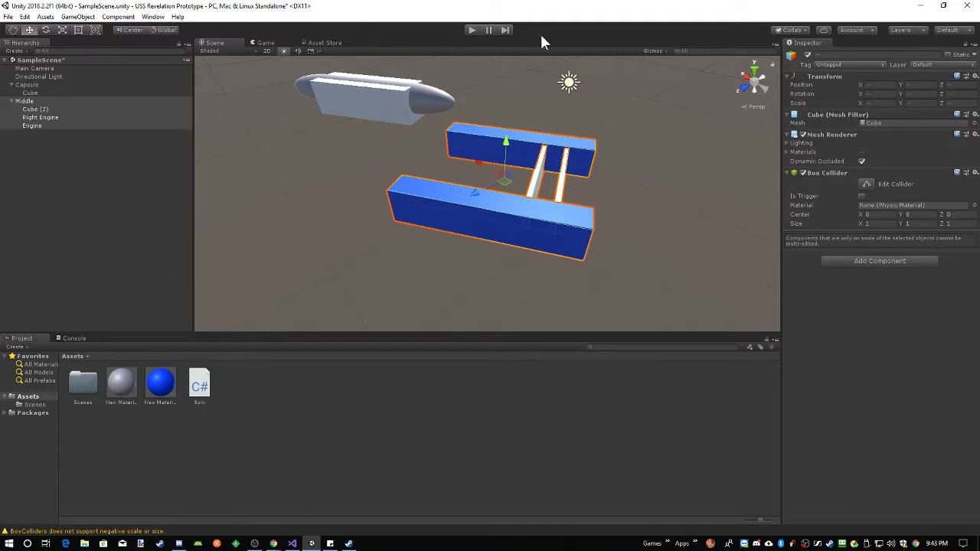
Move the Capsule hull to about Y 1.86, Z 7.5, and parent Middle with its engine parts under Capsule.
left_click(29, 84)
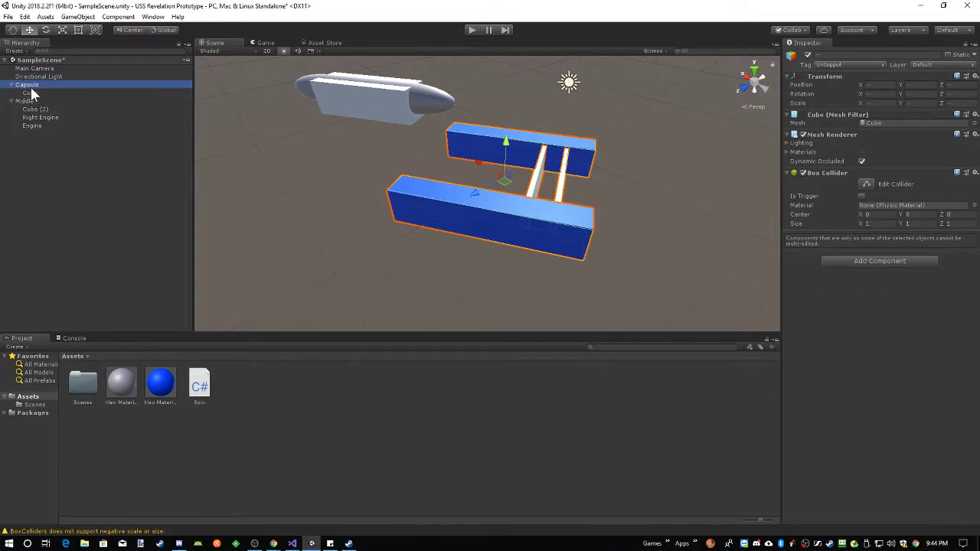
left_click_drag(368, 92, 335, 126)
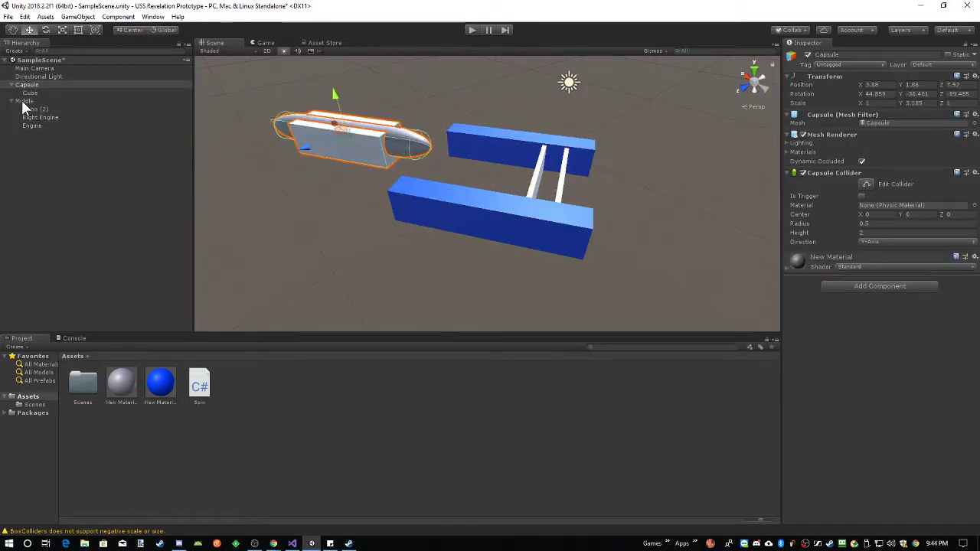
left_click_drag(22, 104, 34, 85)
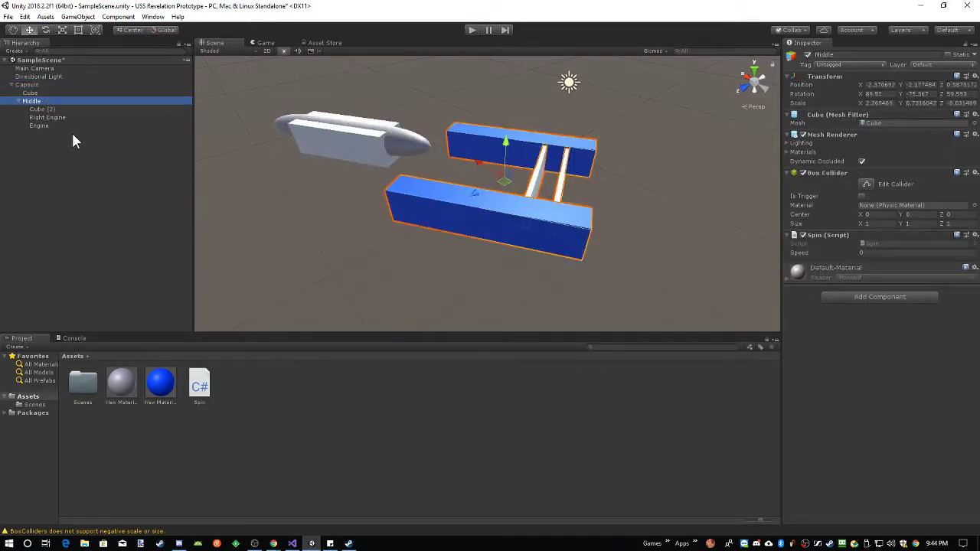
left_click(27, 84)
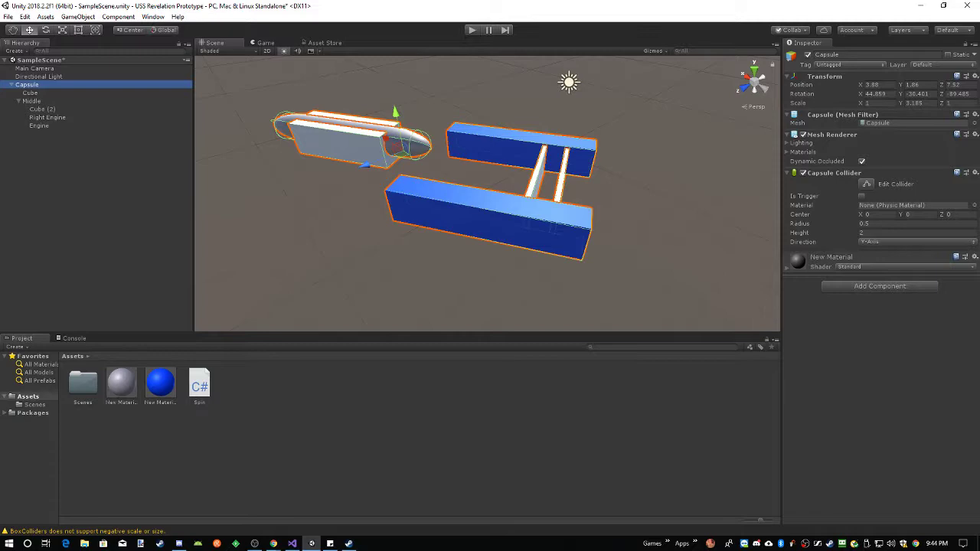
Switch to Visual Studio to review the rotation and speed code in the Spin script.
key("alt+Tab")
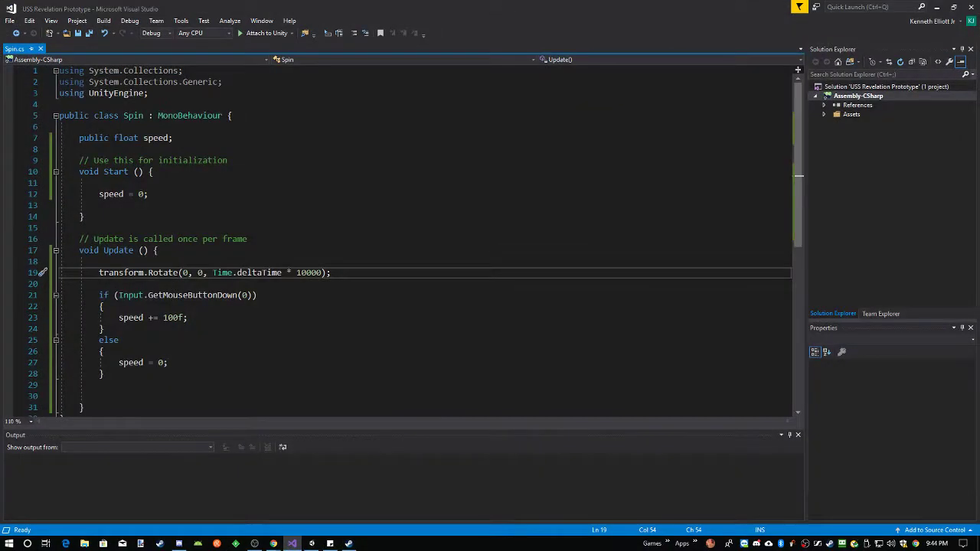
key("alt+Tab")
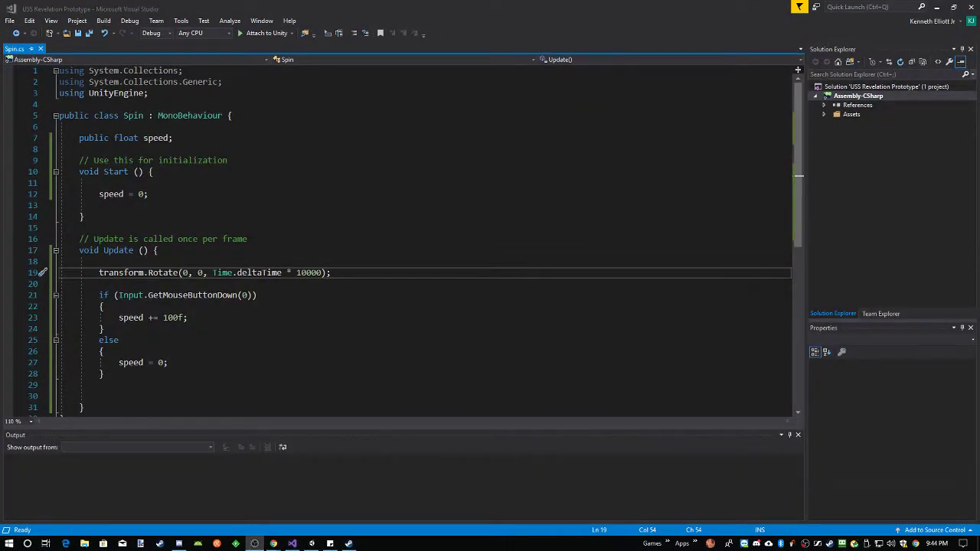